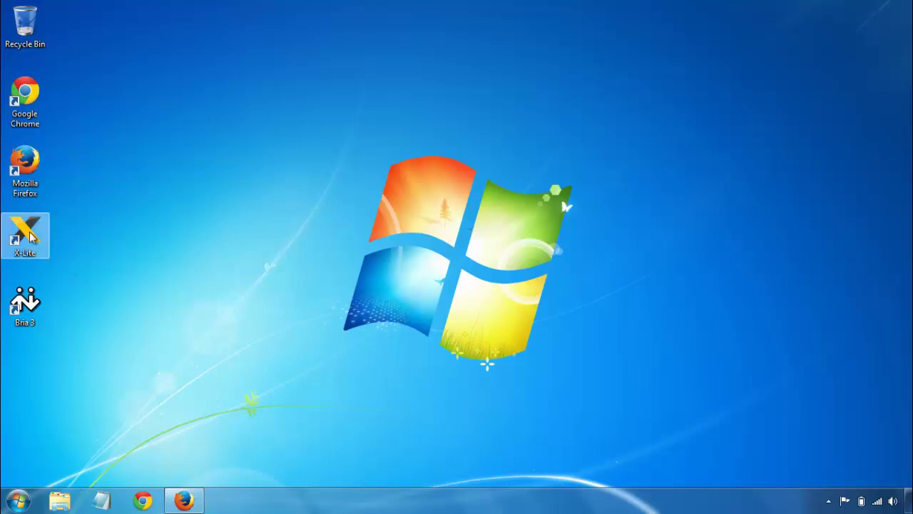
# Step: Launch the X-Lite softphone from its desktop shortcut
pyautogui.click(29, 231)
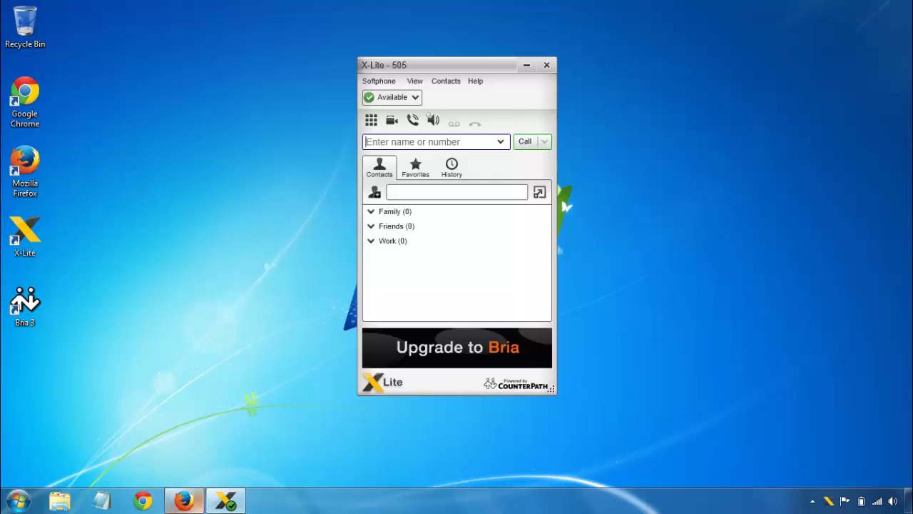
# Step: Open extension 505 (SIP Phone Demo) in the Elastix admin page, then return to X-Lite
pyautogui.click(197, 508)
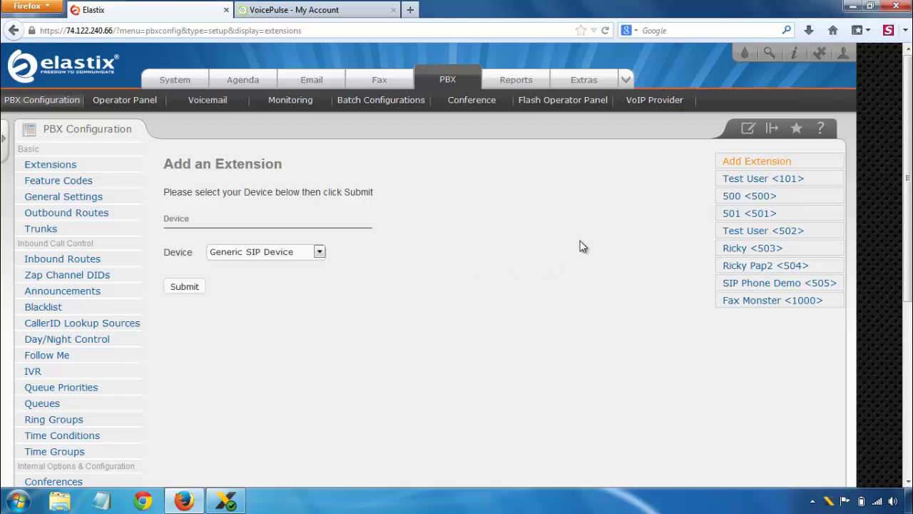
pyautogui.click(803, 285)
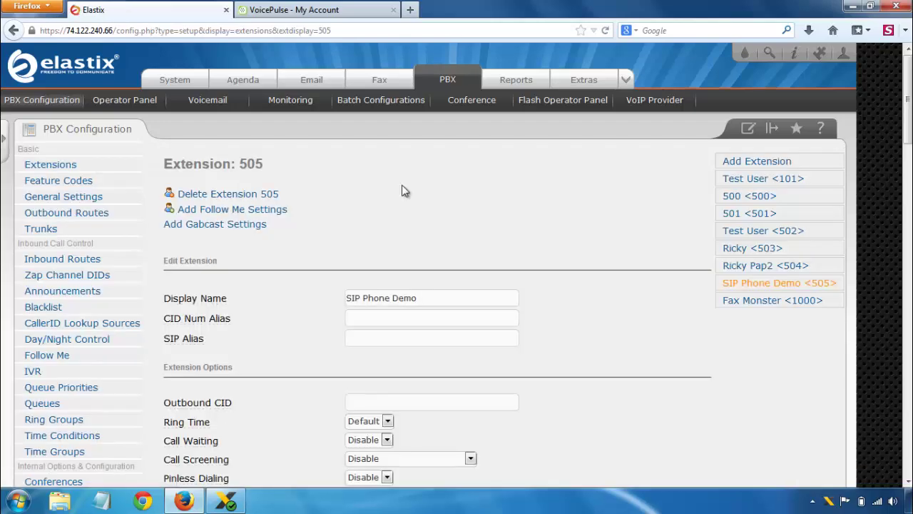
pyautogui.hotkey('alt', 'Tab')
# Step: Review the X-Lite SIP account: name Virtual PBX, user ID 505, domain 74.122.240.66
pyautogui.click(380, 84)
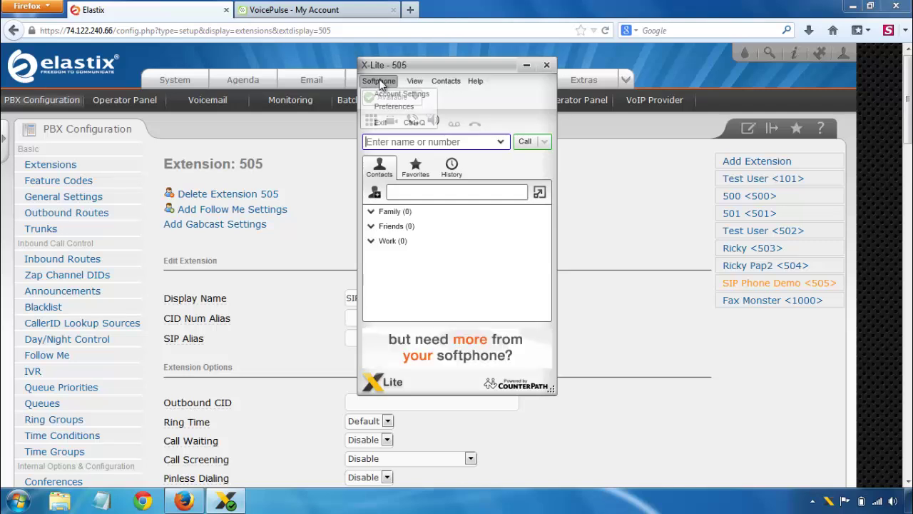
pyautogui.click(394, 96)
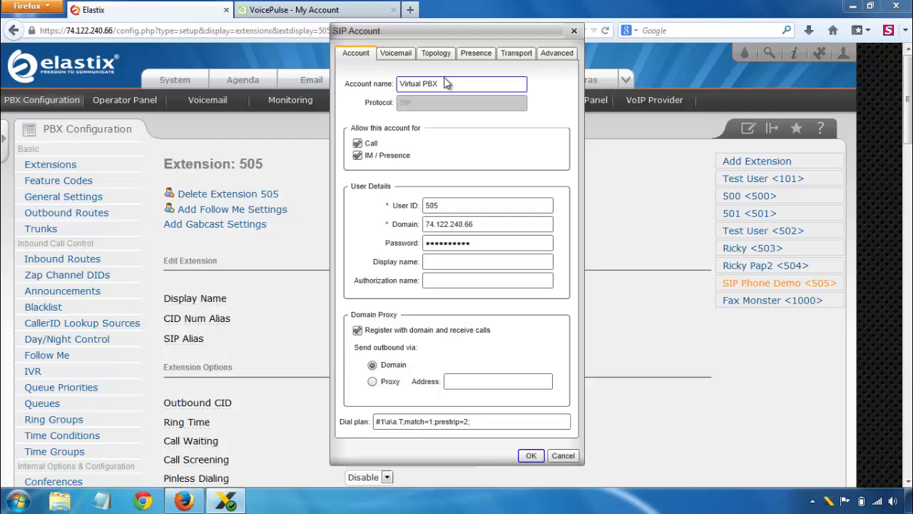
pyautogui.moveTo(440, 84); pyautogui.dragTo(326, 65)
pyautogui.click(473, 207)
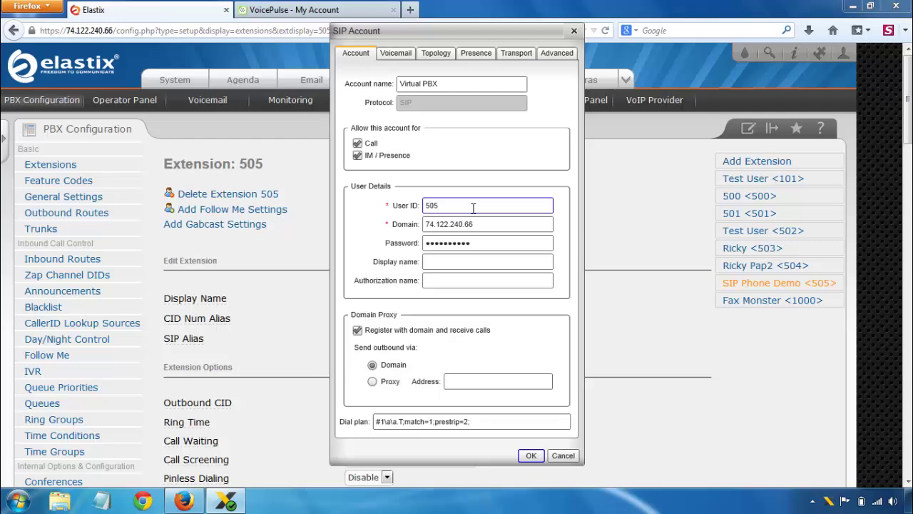
pyautogui.press('Tab')
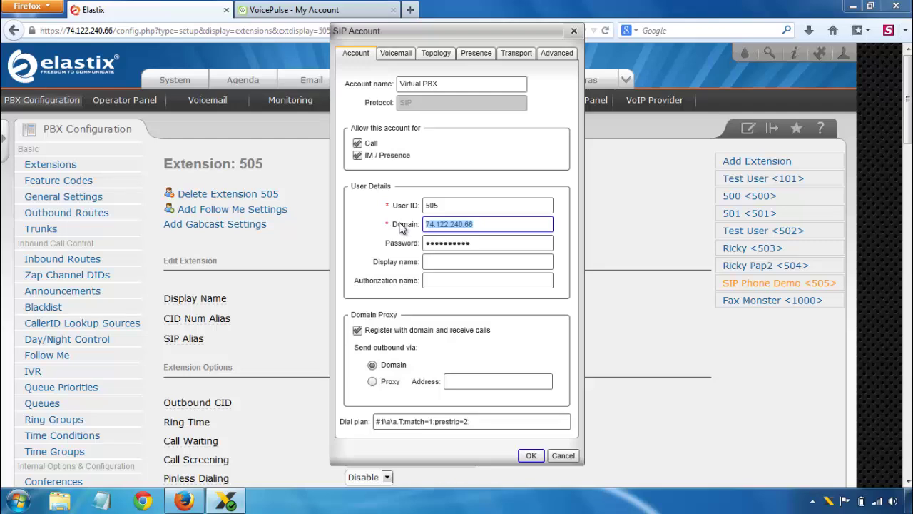
pyautogui.click(483, 224)
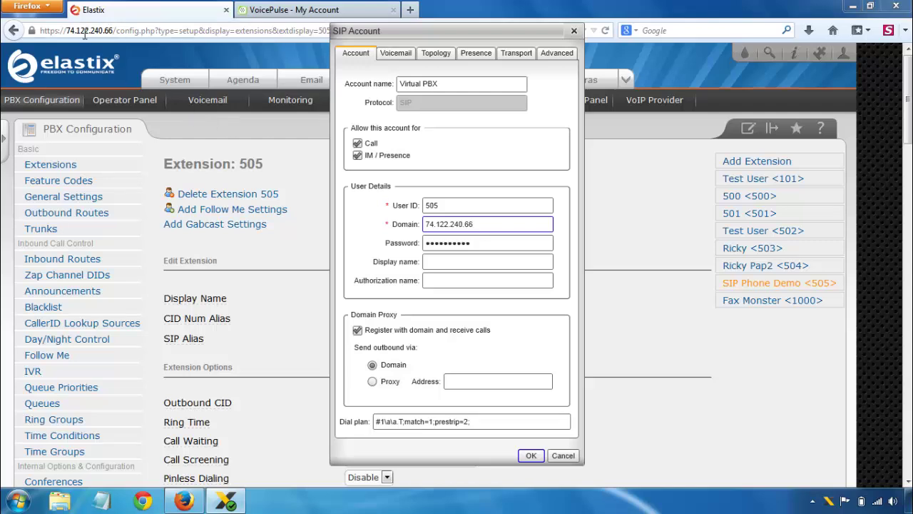
pyautogui.click(276, 265)
pyautogui.middleClick(486, 222)
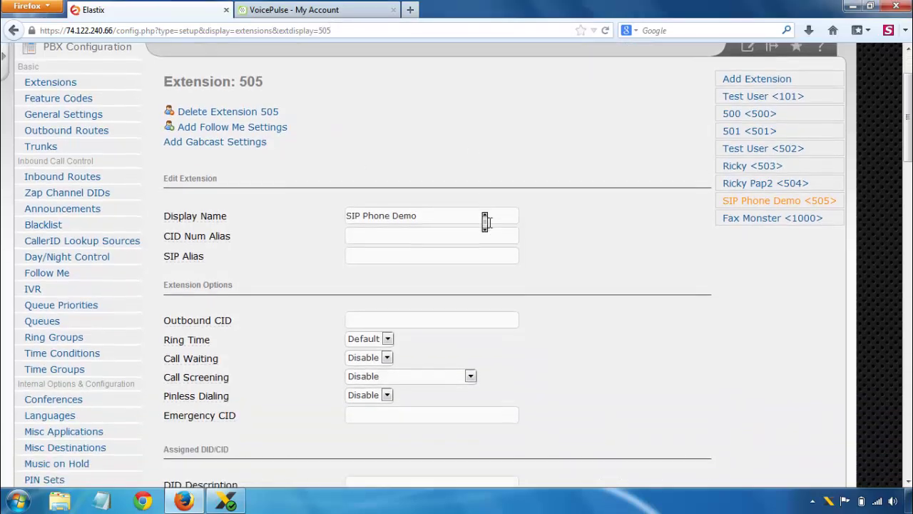
pyautogui.click(490, 227)
pyautogui.moveTo(412, 306); pyautogui.dragTo(319, 288)
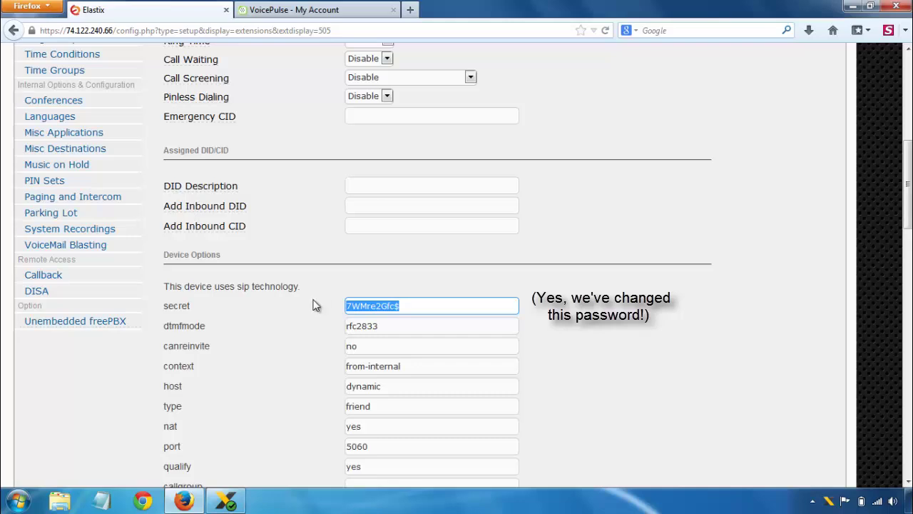
pyautogui.click(323, 304)
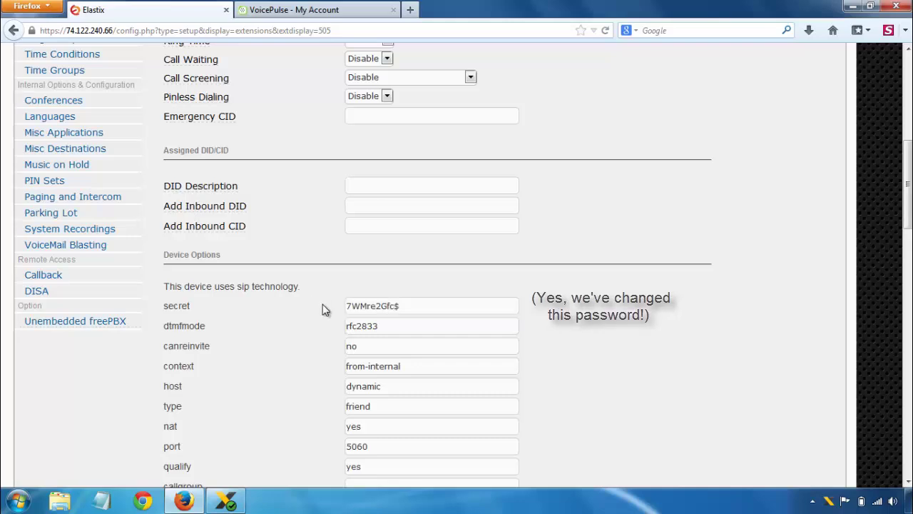
pyautogui.hotkey('alt', 'Tab')
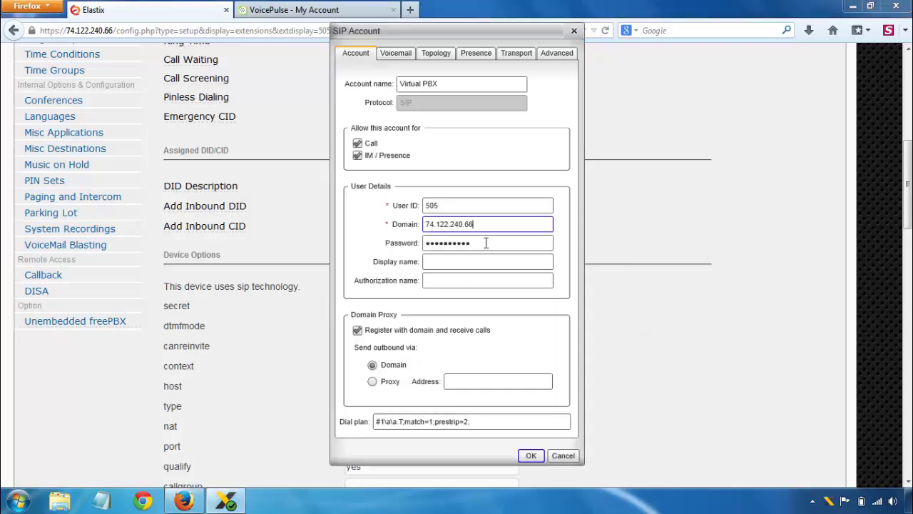
# Step: Check the account password, then view the Advanced registration settings (re-register every 60 seconds)
pyautogui.click(486, 243)
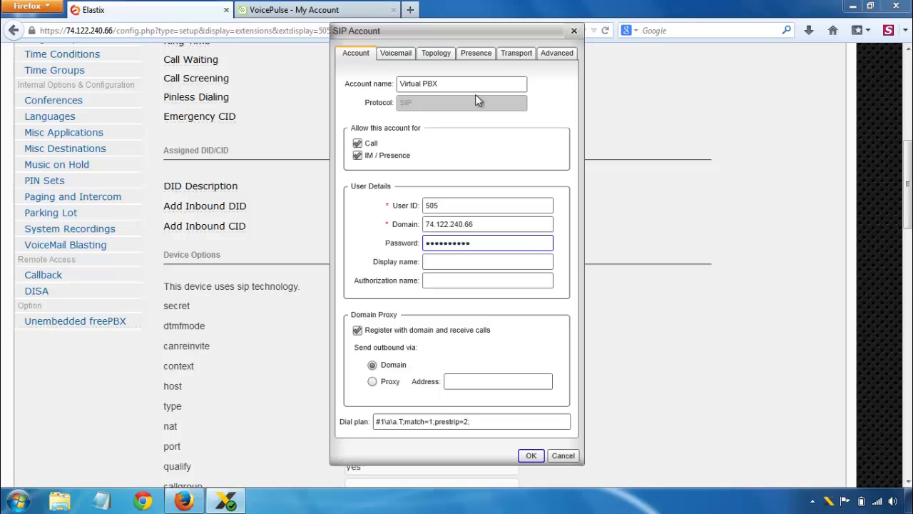
pyautogui.click(552, 56)
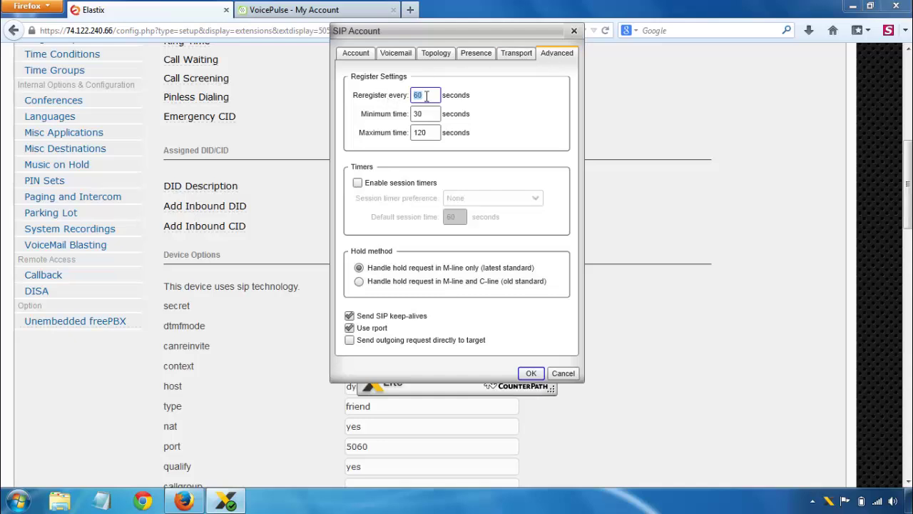
# Step: Set the re-registration interval to 300 seconds and save the SIP account
pyautogui.write('3600')
pyautogui.press('BackSpace')
pyautogui.press('BackSpace')
pyautogui.press('BackSpace')
pyautogui.press('BackSpace')
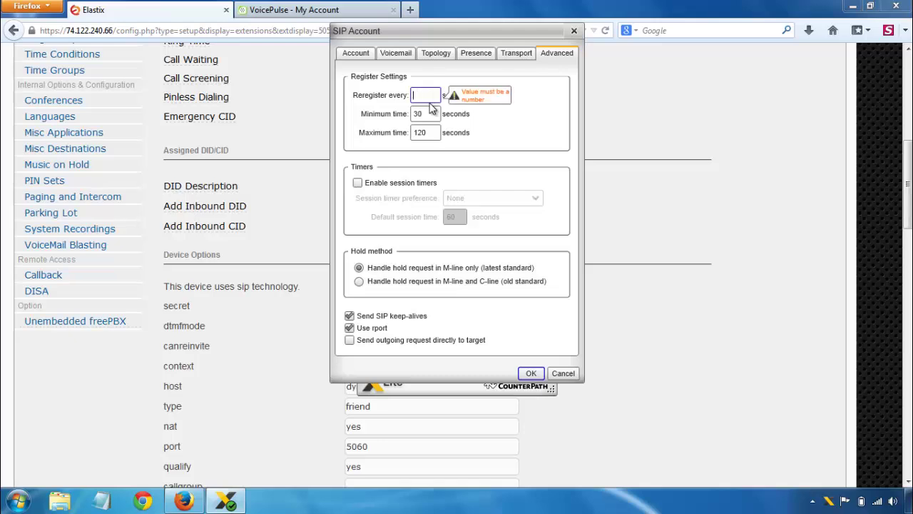
pyautogui.write('300')
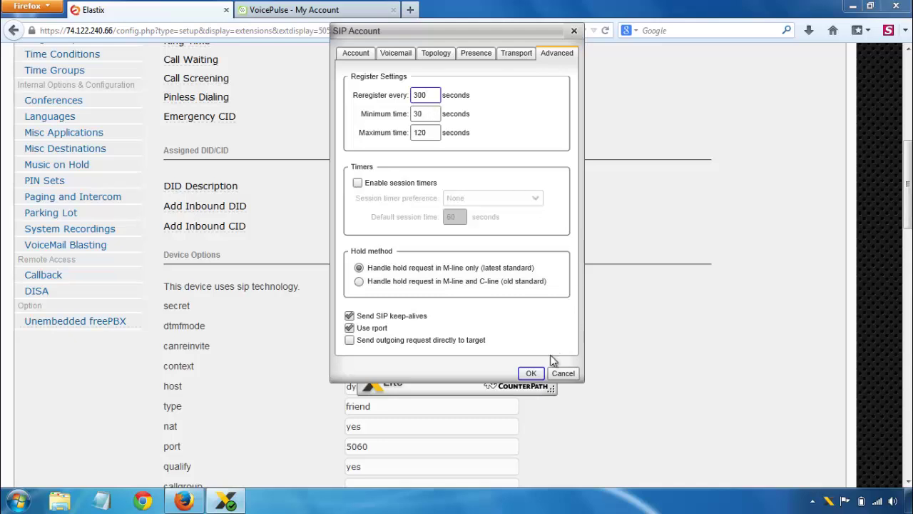
pyautogui.click(533, 374)
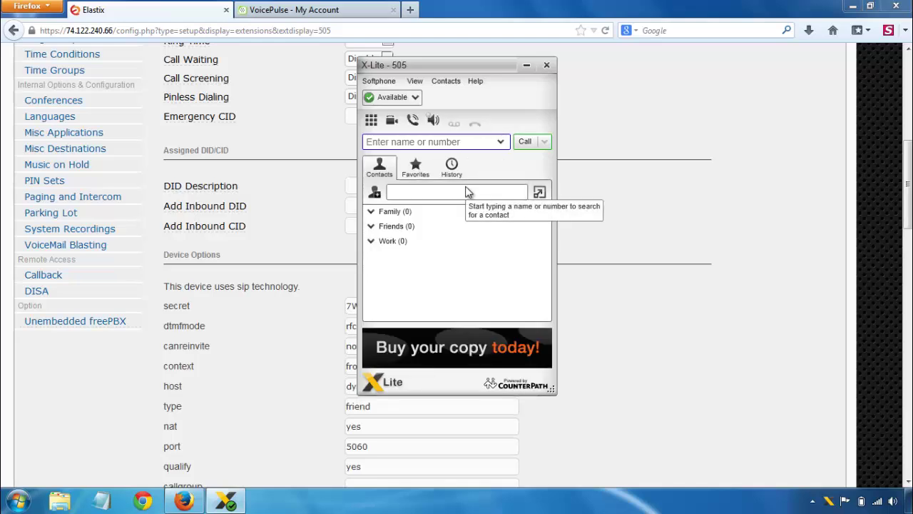
# Step: Place a test call to an outside number from extension 505, then hang up
pyautogui.click(434, 143)
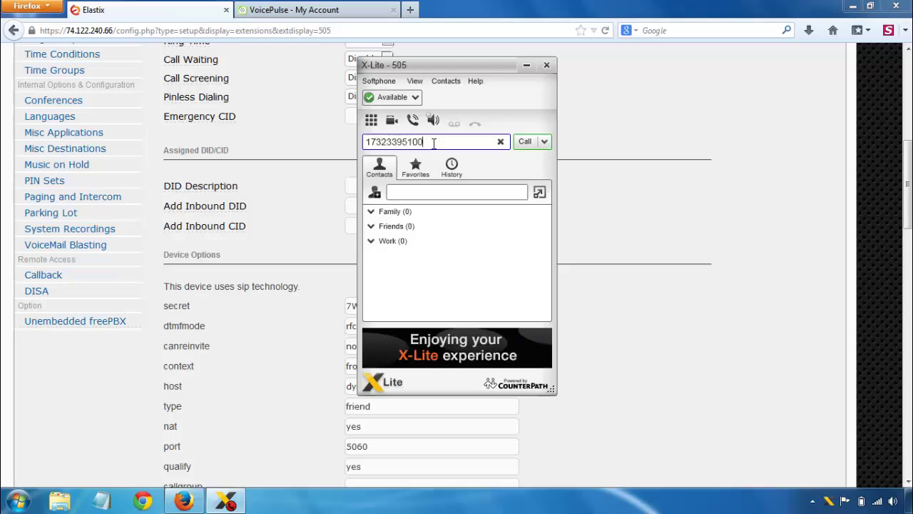
pyautogui.press('Return')
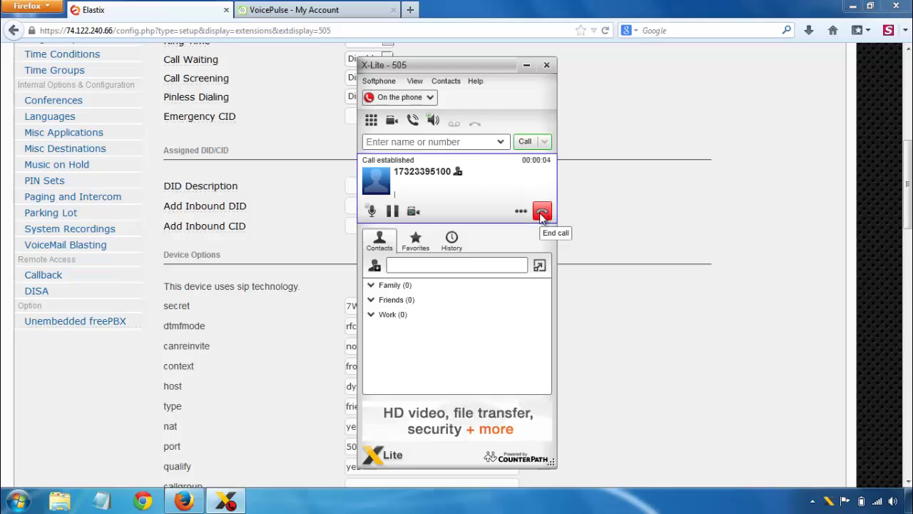
pyautogui.click(541, 213)
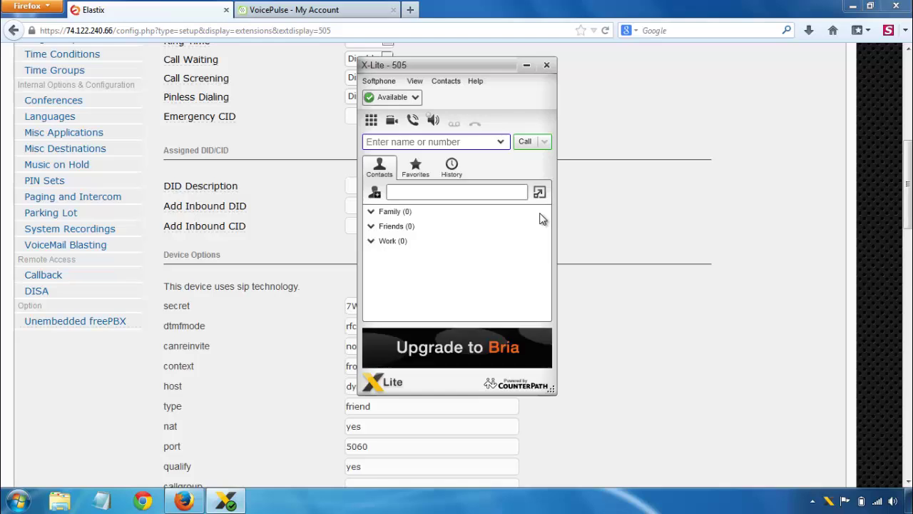
# Step: Bring up the VoicePulse account page and X-Lite's SIP account settings side by side
pyautogui.click(375, 9)
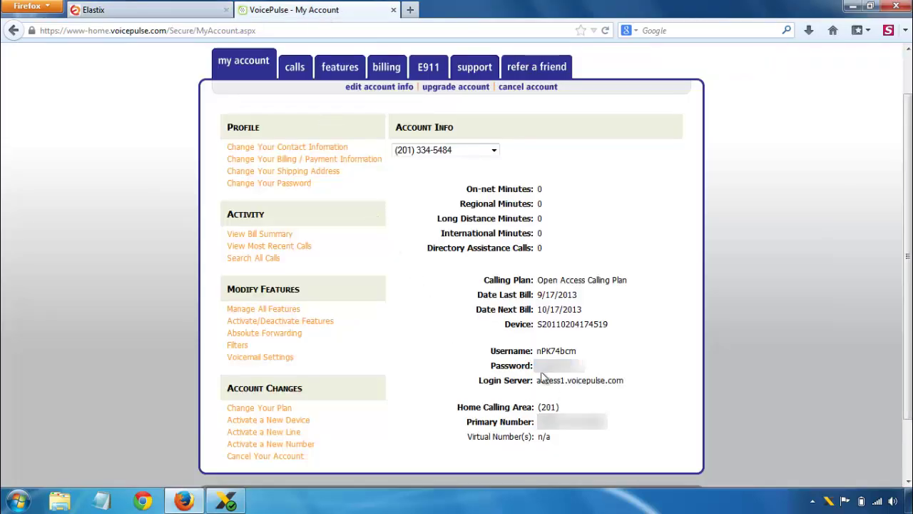
pyautogui.hotkey('alt', 'Tab')
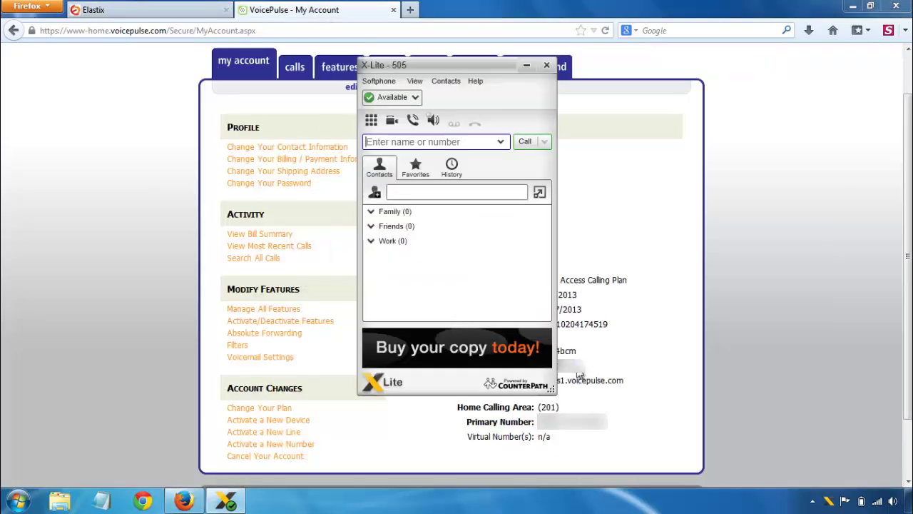
pyautogui.click(389, 84)
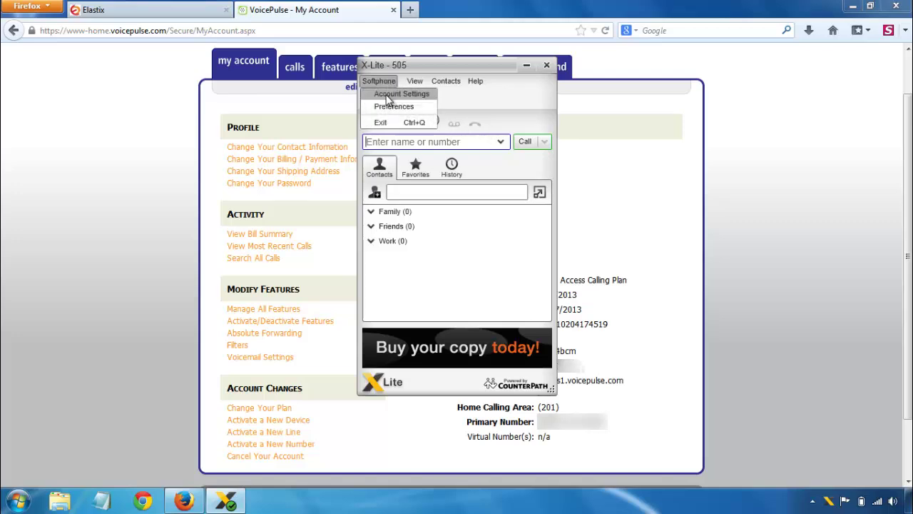
pyautogui.click(400, 94)
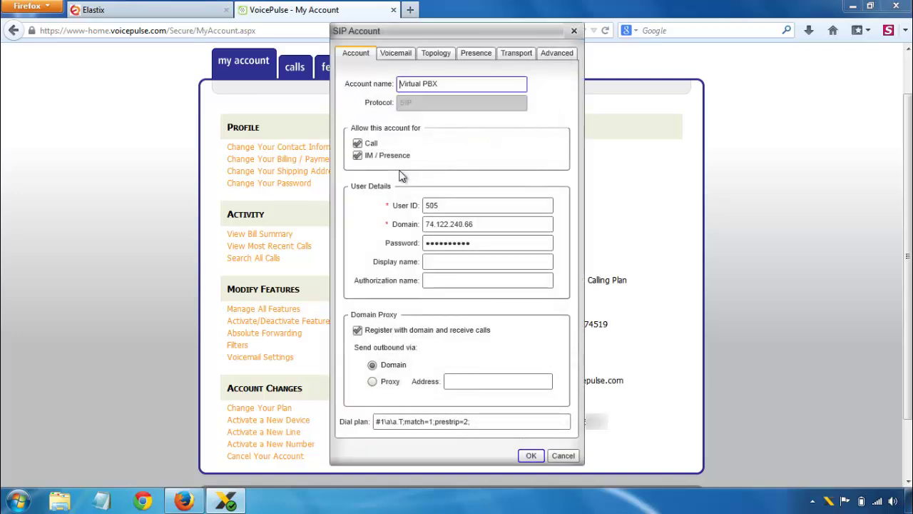
# Step: Replace User ID 505 with the VoicePulse username
pyautogui.hotkey('alt', 'Tab')
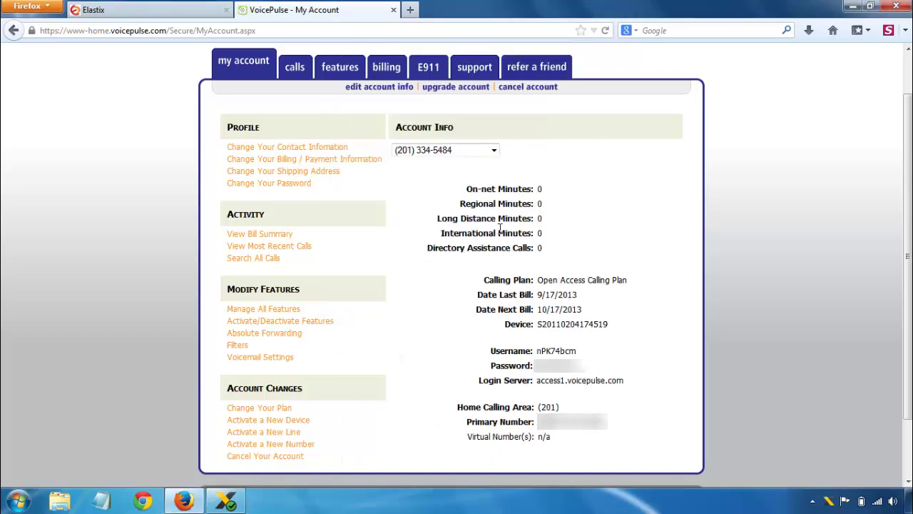
pyautogui.doubleClick(546, 351)
pyautogui.hotkey('ctrl', 'c')
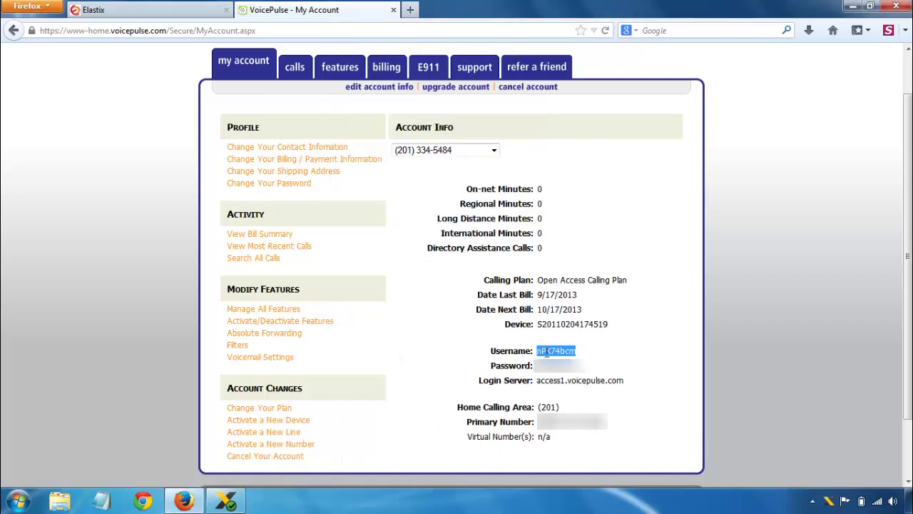
pyautogui.hotkey('alt', 'Tab')
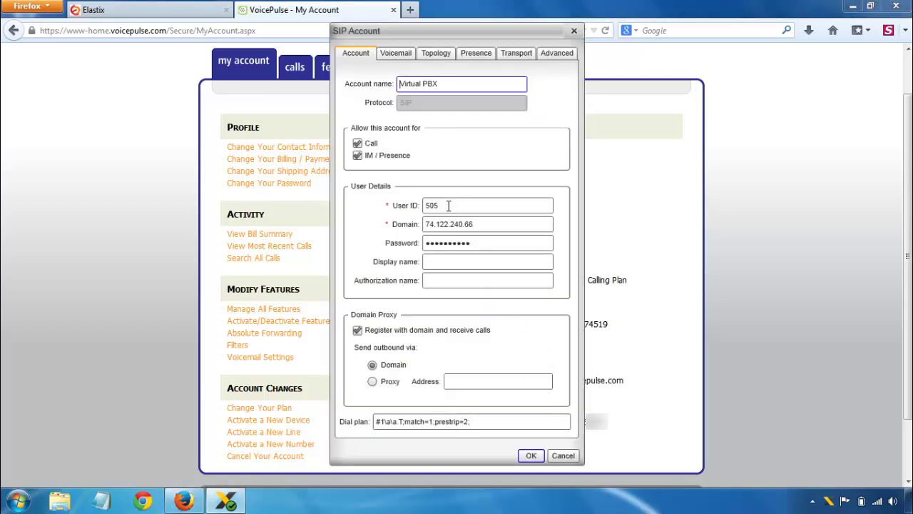
pyautogui.moveTo(448, 206); pyautogui.dragTo(386, 205)
pyautogui.hotkey('ctrl', 'v')
# Step: Replace domain 74.122.240.66 with the VoicePulse login server access1.voicepulse.com
pyautogui.hotkey('alt', 'Tab')
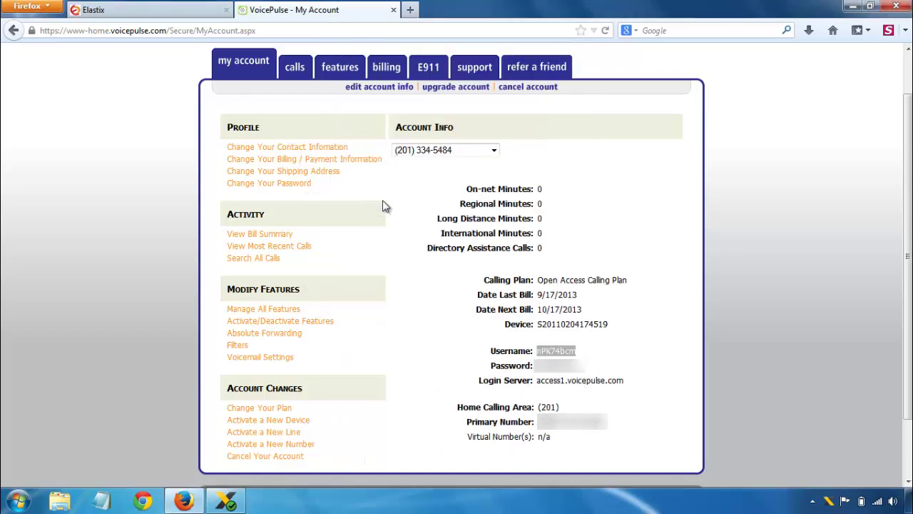
pyautogui.moveTo(536, 380); pyautogui.dragTo(614, 376)
pyautogui.hotkey('ctrl', 'c')
pyautogui.hotkey('alt', 'Tab')
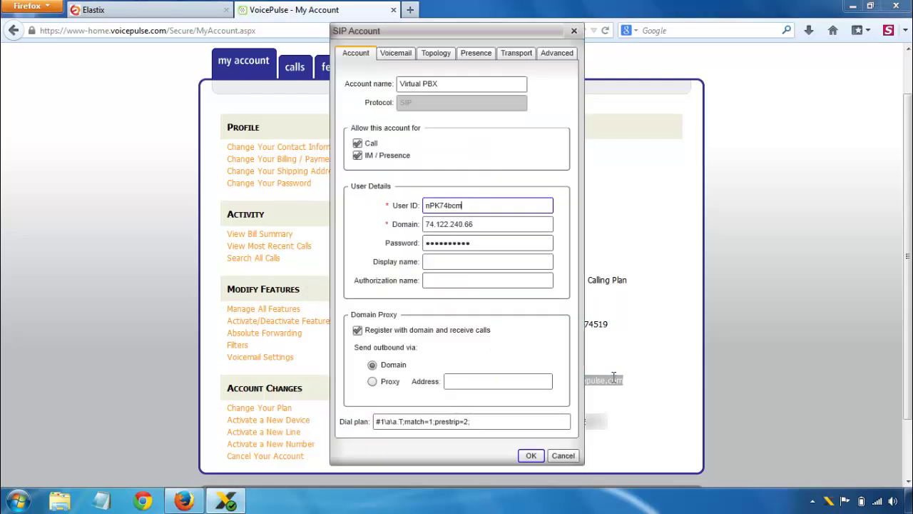
pyautogui.moveTo(497, 225); pyautogui.dragTo(391, 243)
pyautogui.hotkey('ctrl', 'v')
# Step: Replace the account password with the VoicePulse password
pyautogui.hotkey('alt', 'Tab')
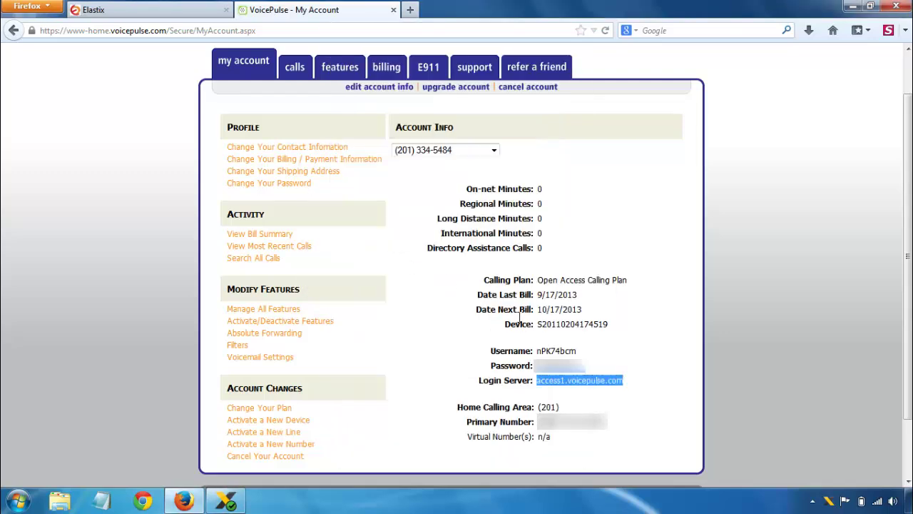
pyautogui.click(542, 359)
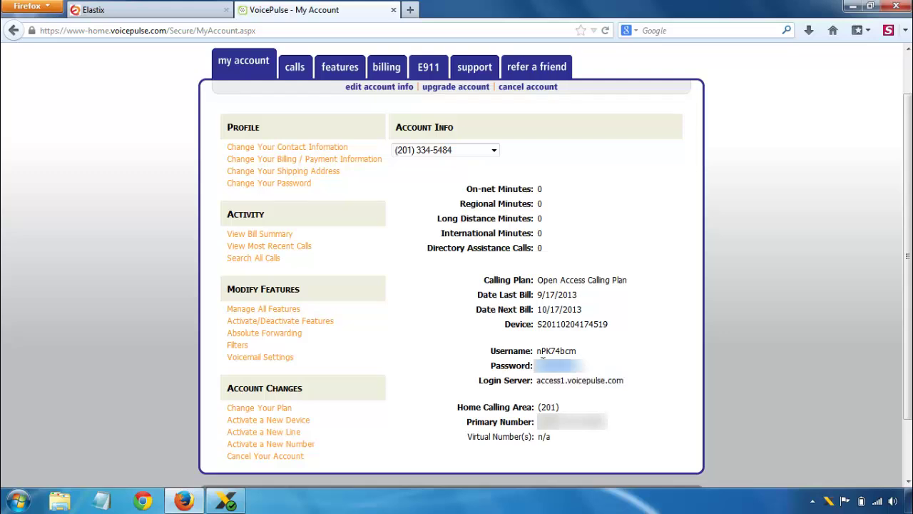
pyautogui.hotkey('alt', 'Tab')
pyautogui.moveTo(501, 243); pyautogui.dragTo(347, 239)
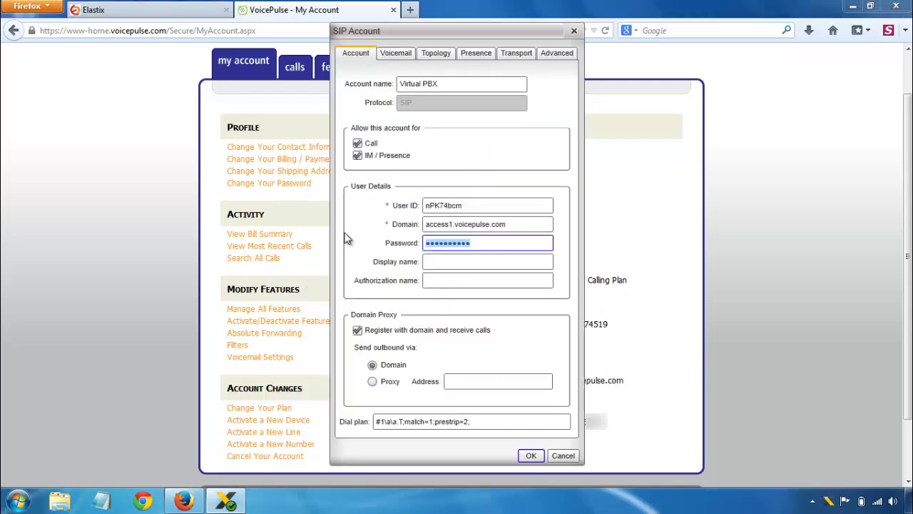
pyautogui.hotkey('ctrl', 'v')
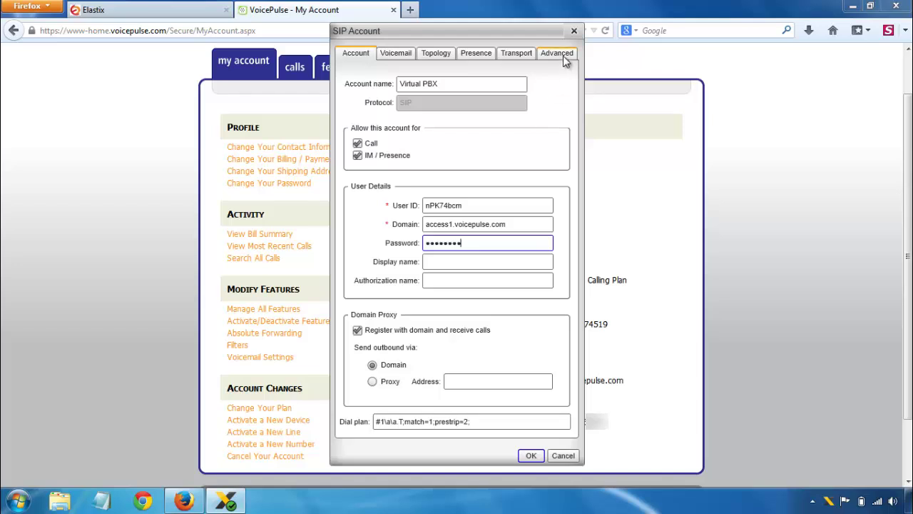
# Step: Save the VoicePulse account, test-call the earlier number, then reopen the SIP account settings
pyautogui.click(557, 54)
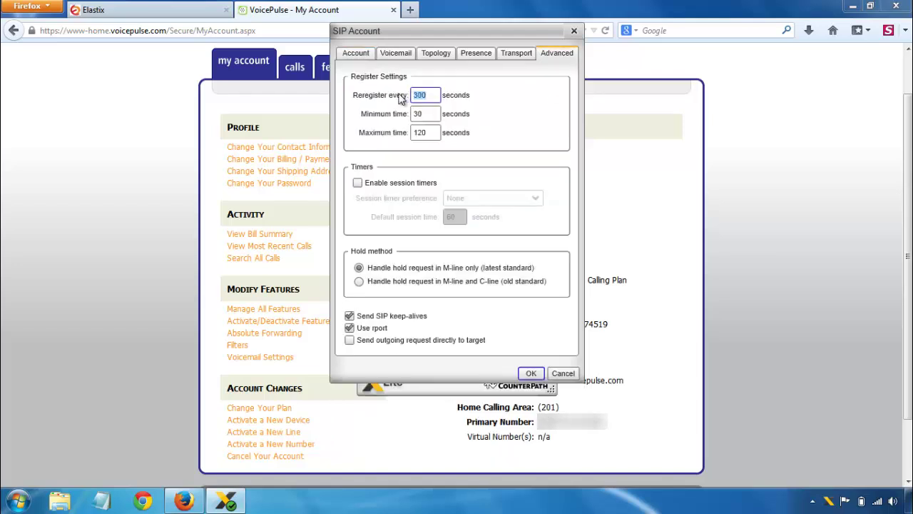
pyautogui.click(532, 373)
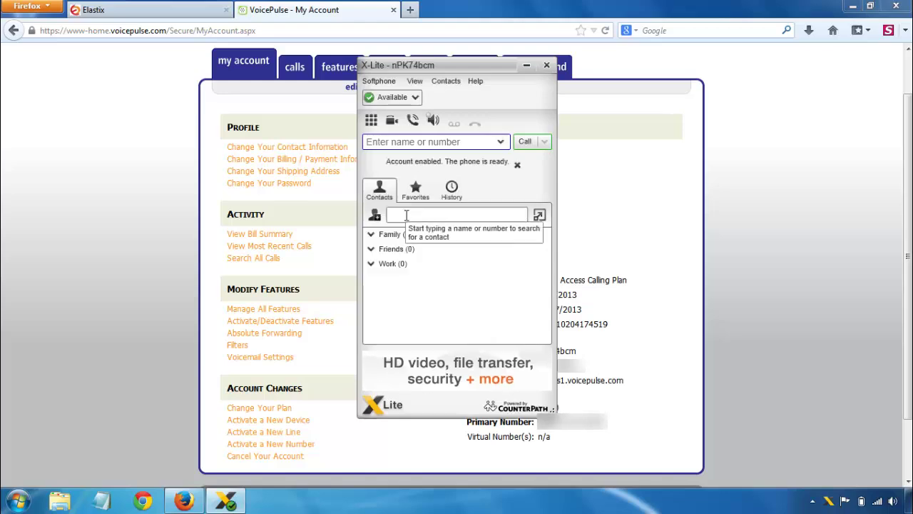
pyautogui.click(498, 145)
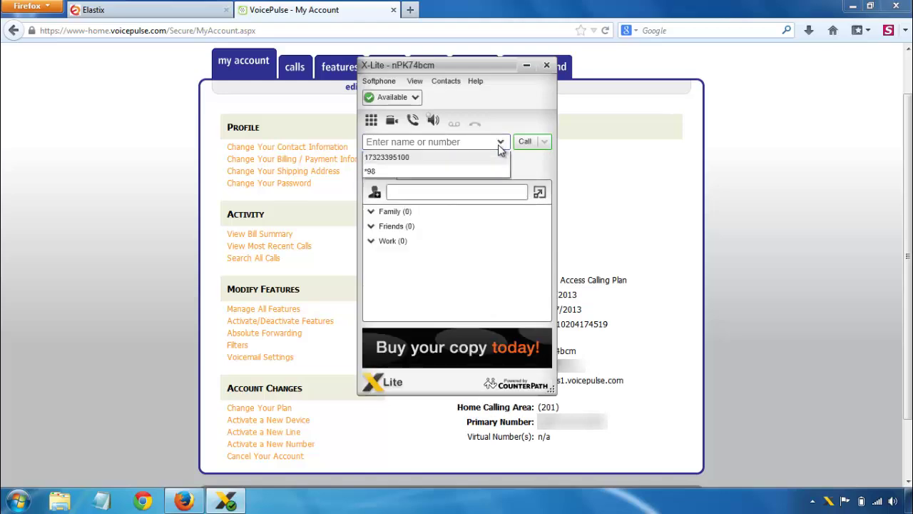
pyautogui.click(483, 159)
pyautogui.click(525, 141)
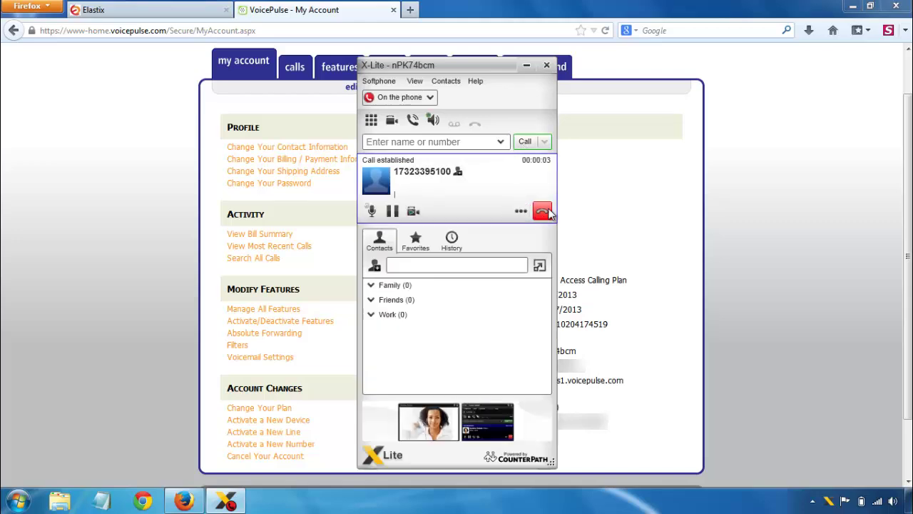
pyautogui.click(544, 211)
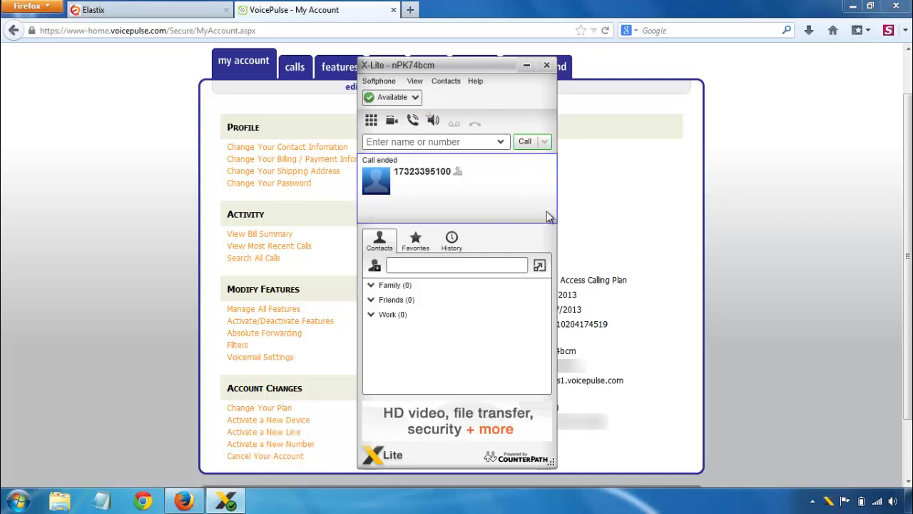
pyautogui.click(378, 81)
pyautogui.click(385, 91)
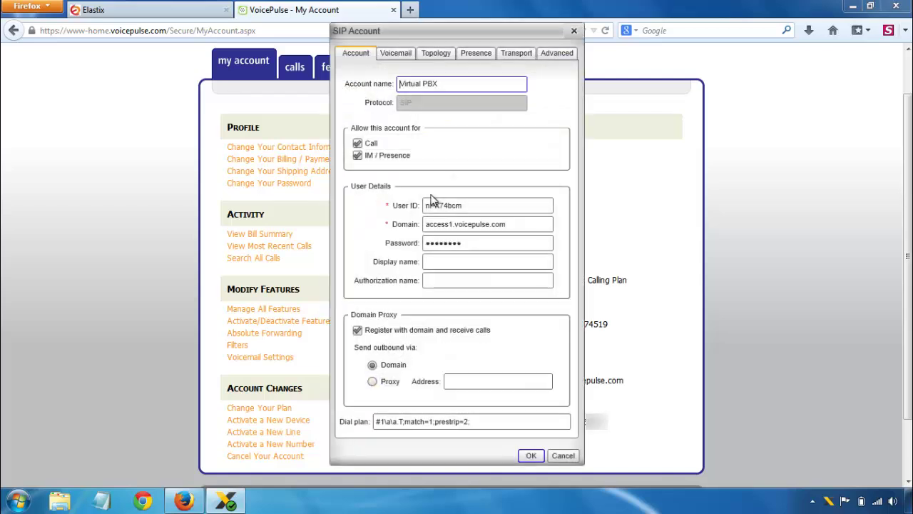